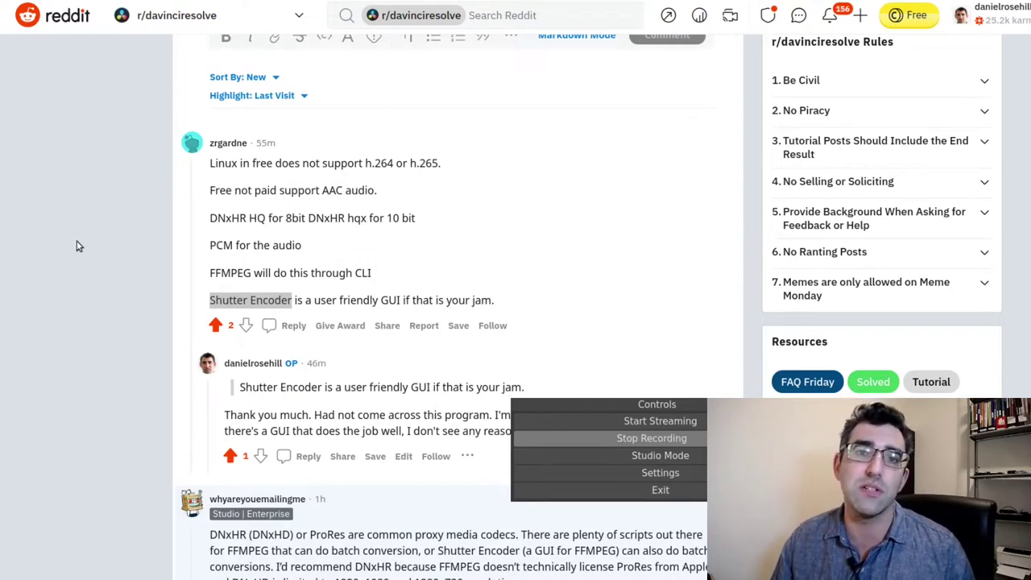
{"action": "scroll", "coordinate": [94, 250], "scroll_direction": "up", "scroll_amount": 4}
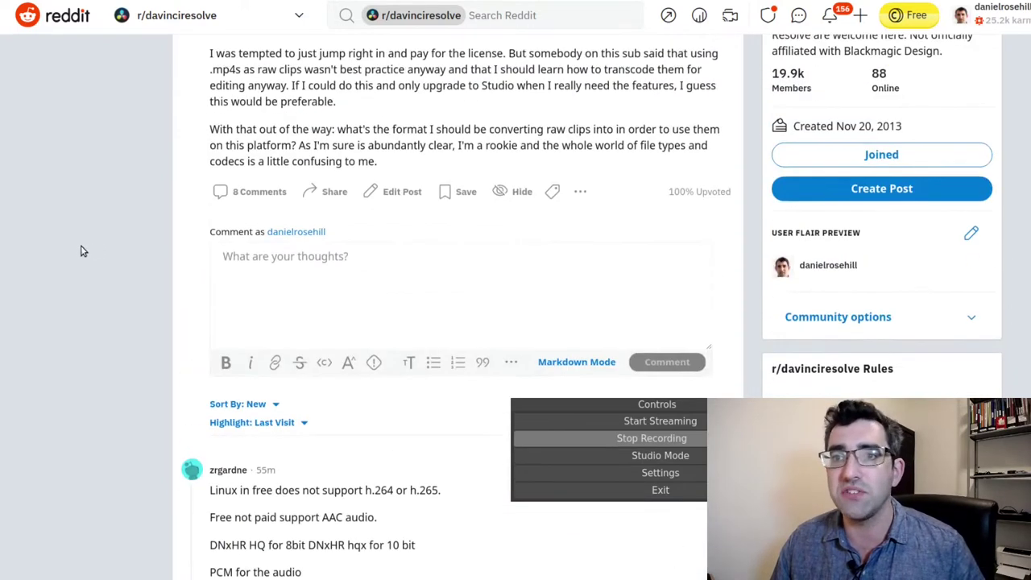
{"action": "scroll", "coordinate": [62, 255], "scroll_direction": "up", "scroll_amount": 3}
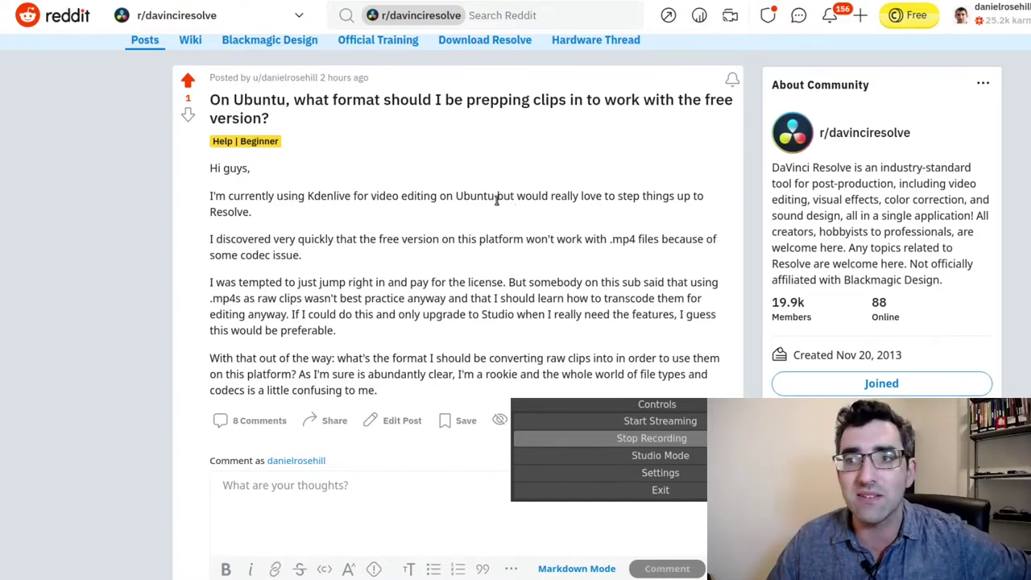
{"action": "scroll", "coordinate": [497, 198], "scroll_direction": "down", "scroll_amount": 2}
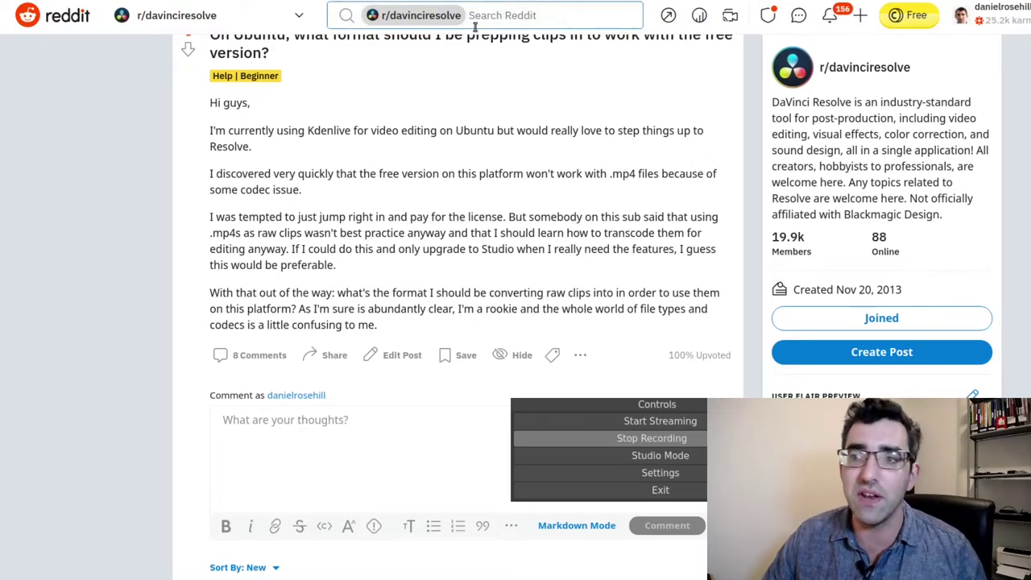
{"action": "scroll", "coordinate": [336, 181], "scroll_direction": "down", "scroll_amount": 7}
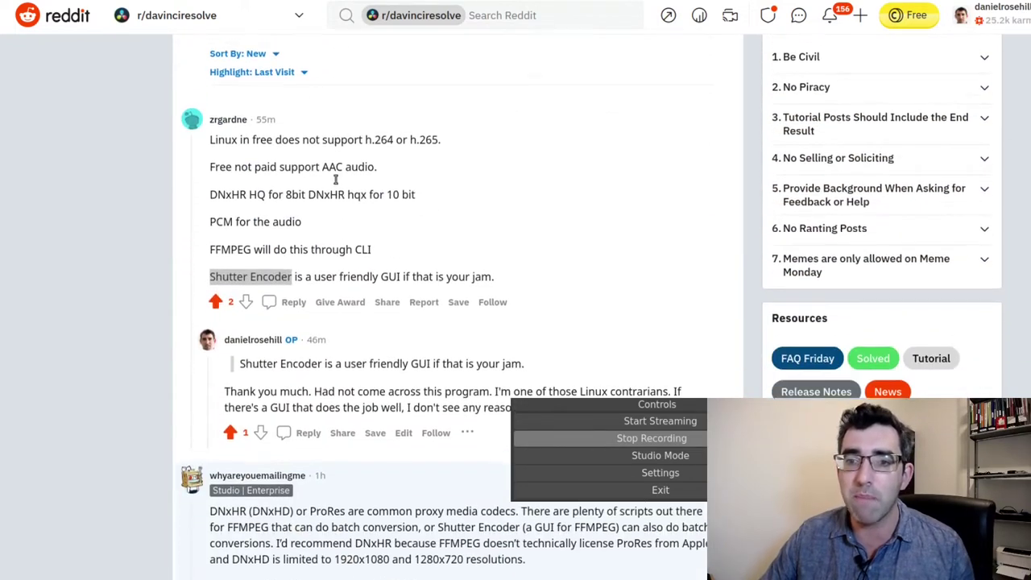
{"action": "left_click", "coordinate": [649, 141]}
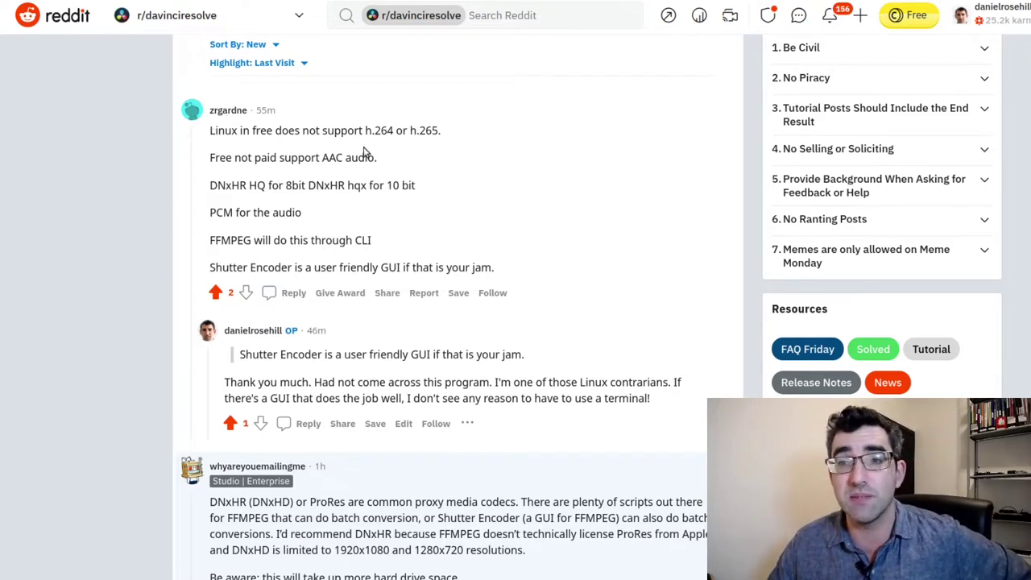
{"action": "left_click_drag", "start_coordinate": [365, 130], "coordinate": [389, 136]}
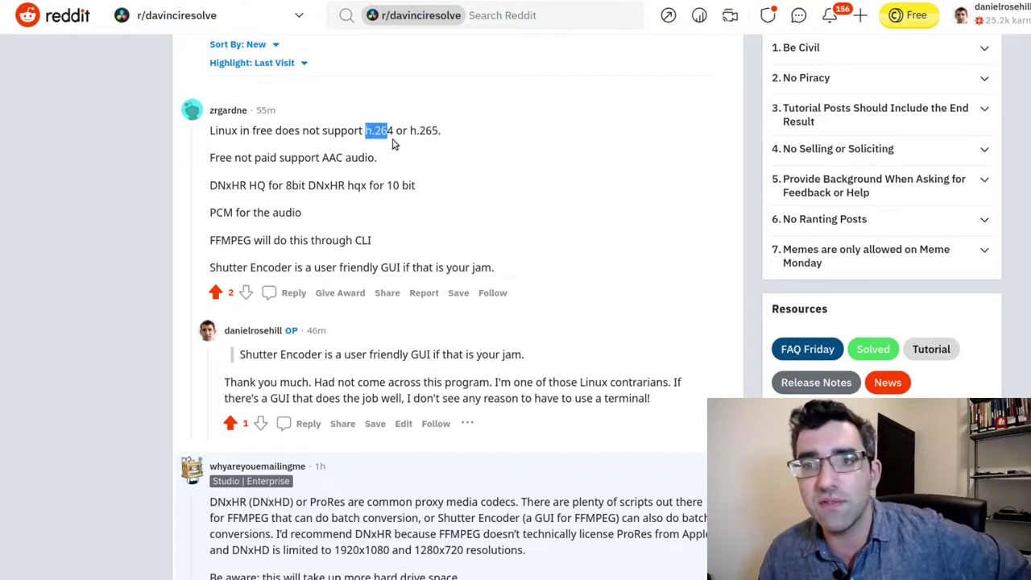
{"action": "left_click", "coordinate": [306, 158]}
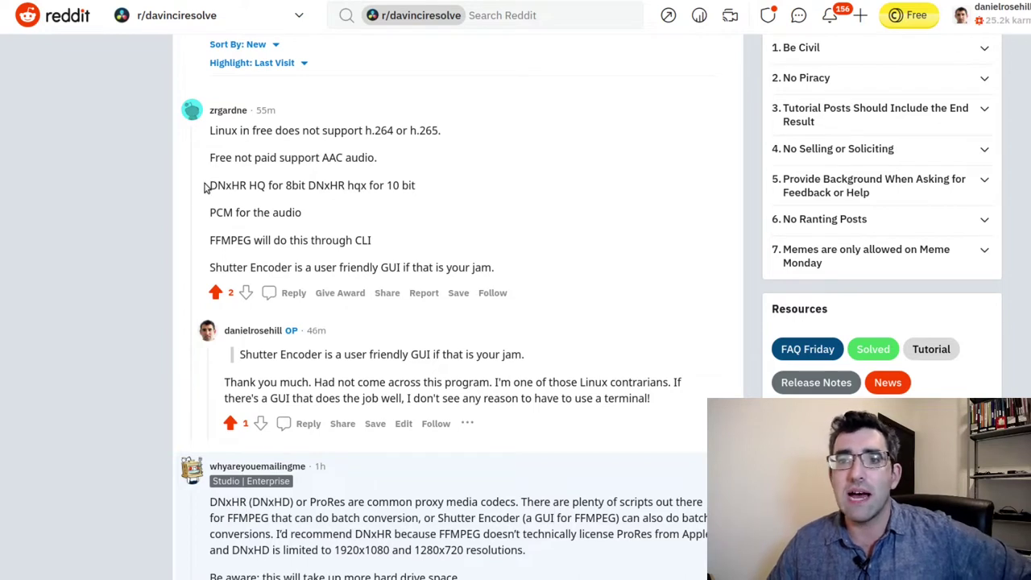
{"action": "left_click_drag", "start_coordinate": [212, 186], "coordinate": [246, 181]}
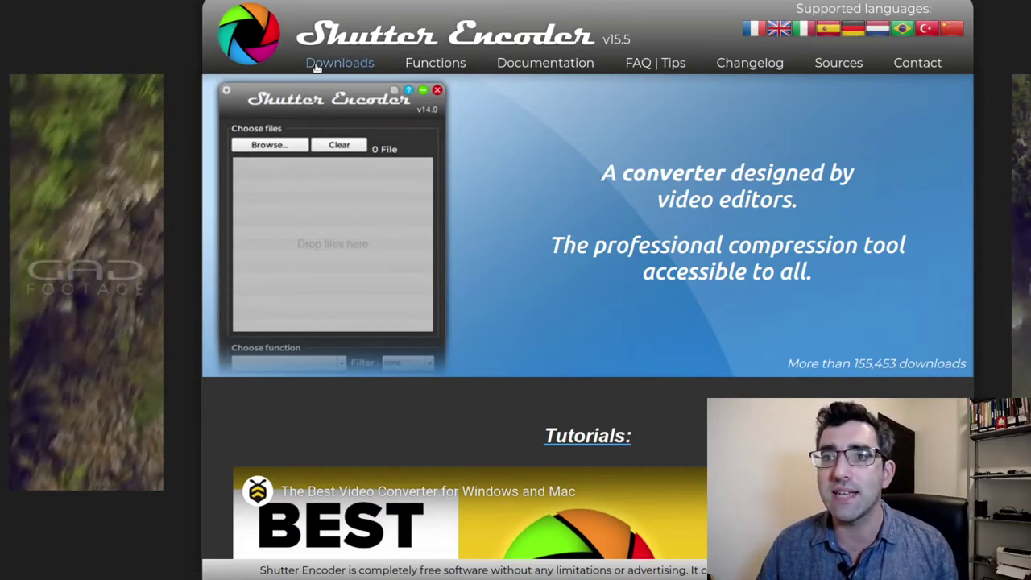
Bring up the site's Downloads section with the Ubuntu 64-bit .deb package, moving the app window aside.
{"action": "left_click", "coordinate": [316, 64]}
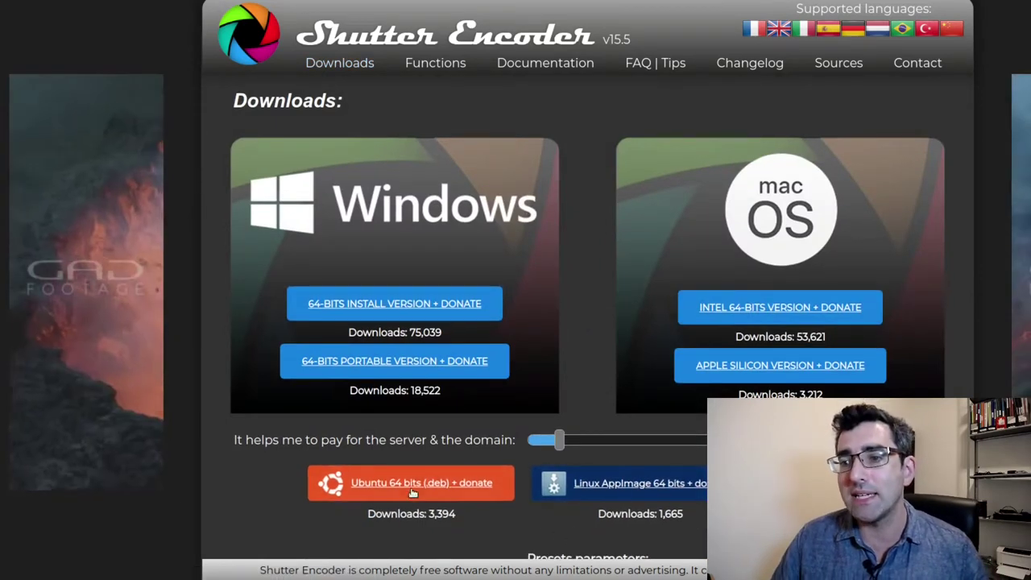
{"action": "scroll", "coordinate": [412, 487], "scroll_direction": "down", "scroll_amount": 2}
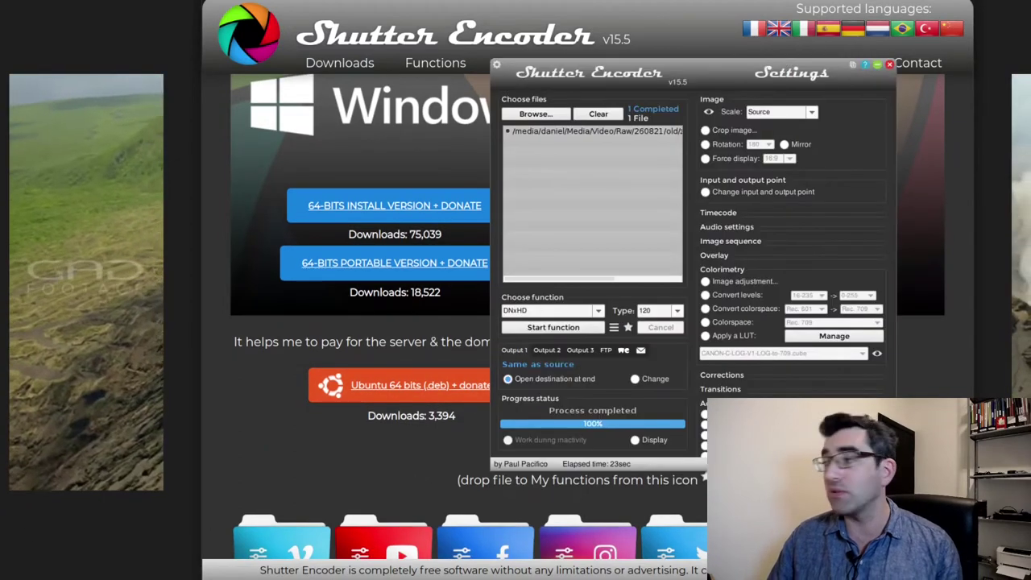
{"action": "left_click_drag", "start_coordinate": [646, 90], "coordinate": [306, 85]}
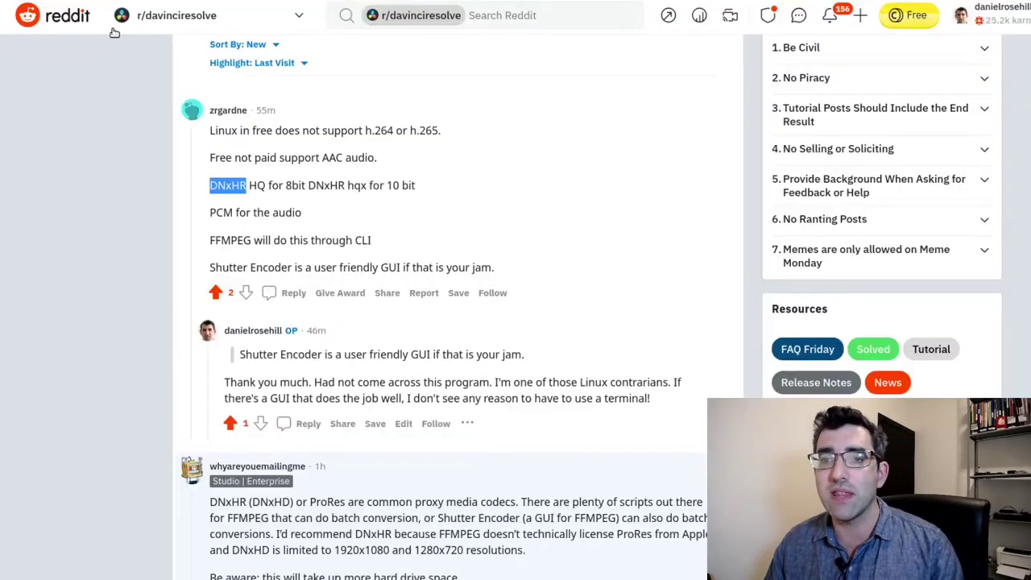
Scroll to the reply comparing DNxHR and ProRes as proxy codecs and highlight its explanation.
{"action": "scroll", "coordinate": [411, 242], "scroll_direction": "down", "scroll_amount": 3}
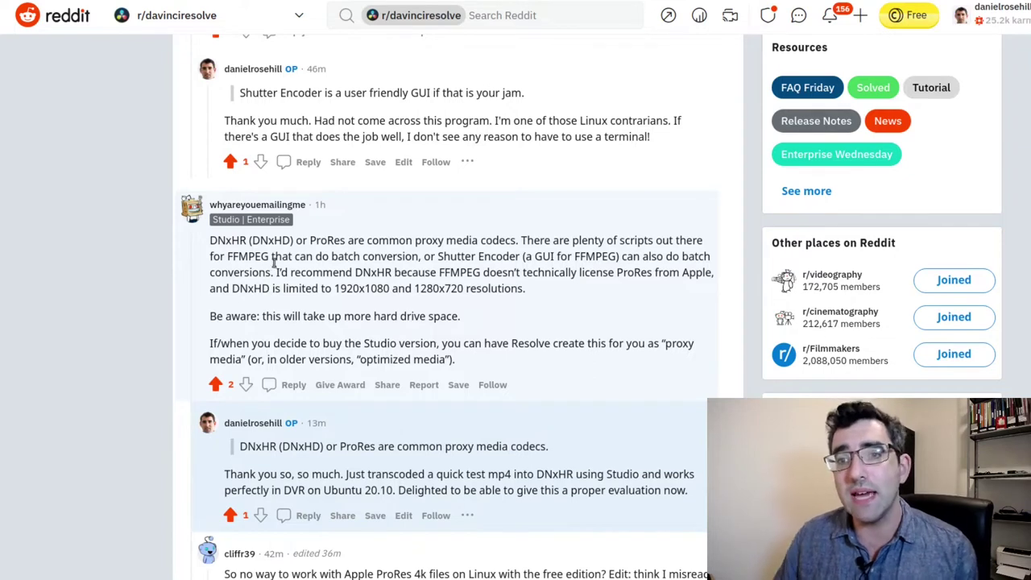
{"action": "left_click_drag", "start_coordinate": [229, 287], "coordinate": [396, 287]}
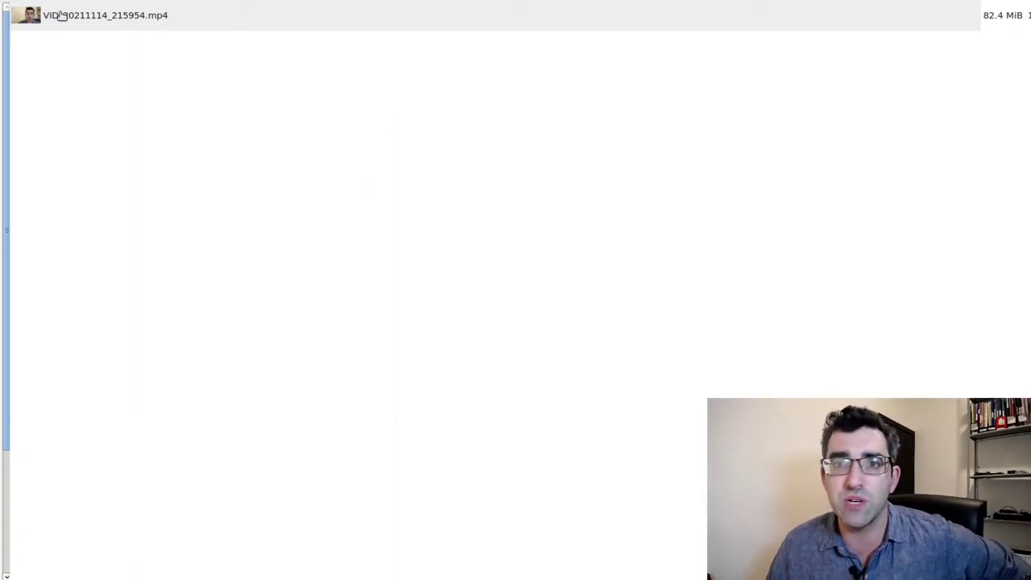
Confirm in Properties that VID_20211114_215954.mp4 is an 82.4 MiB MPEG-4 video, then play it.
{"action": "right_click", "coordinate": [93, 17]}
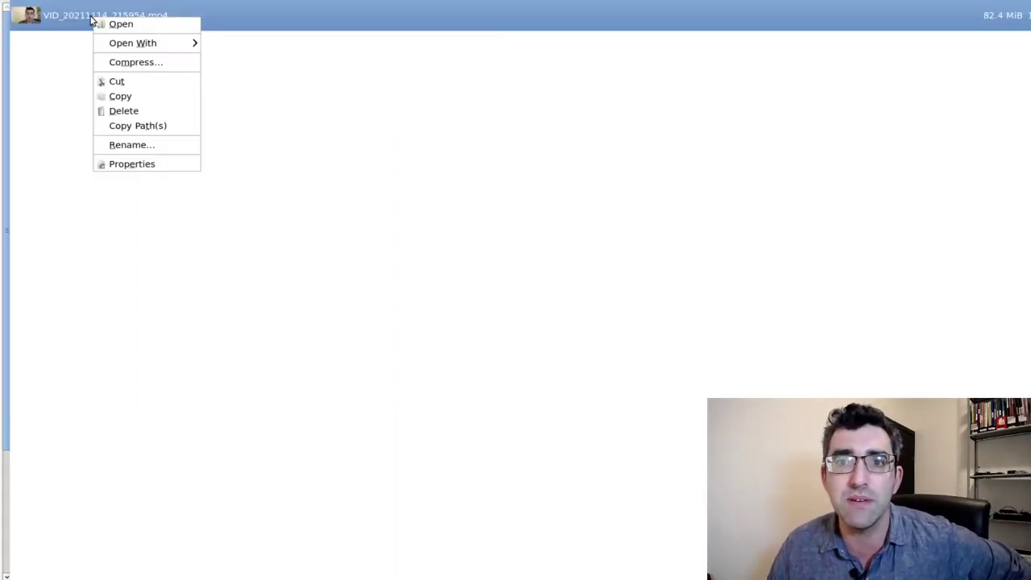
{"action": "left_click", "coordinate": [153, 164]}
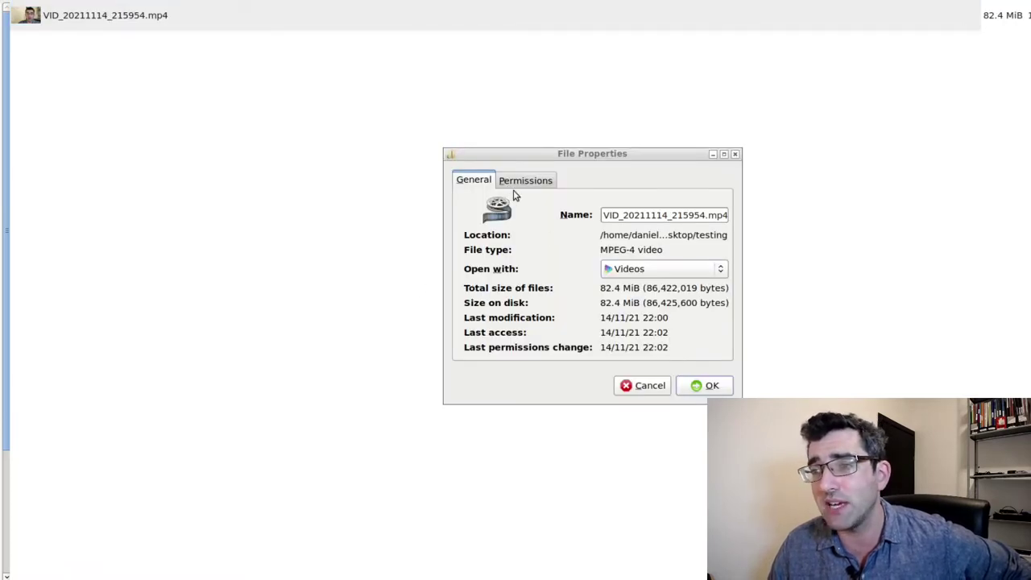
{"action": "left_click", "coordinate": [642, 383]}
{"action": "double_click", "coordinate": [193, 16]}
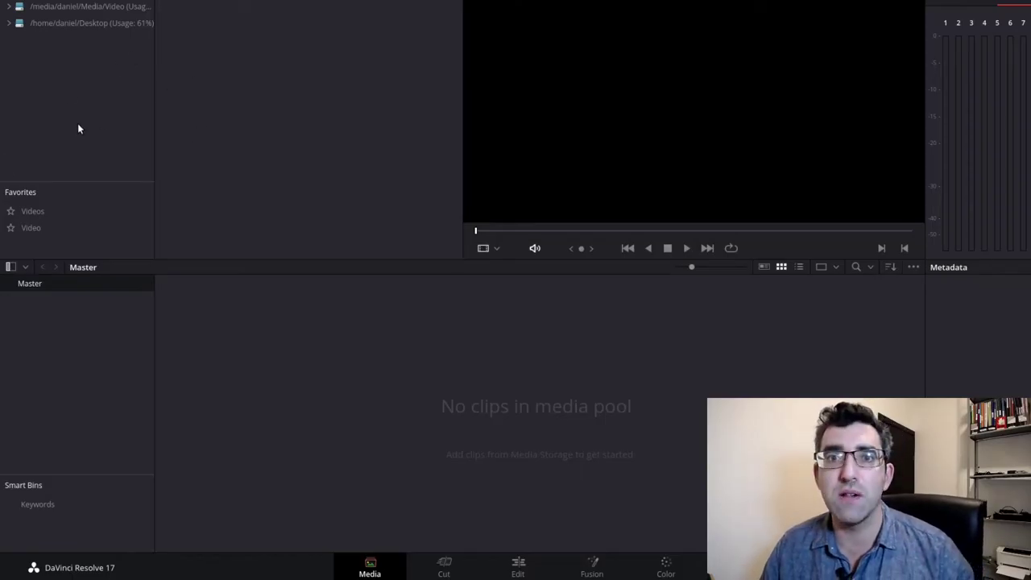
Add the phone clip from Desktop > testing into the Media Pool.
{"action": "left_click", "coordinate": [10, 23]}
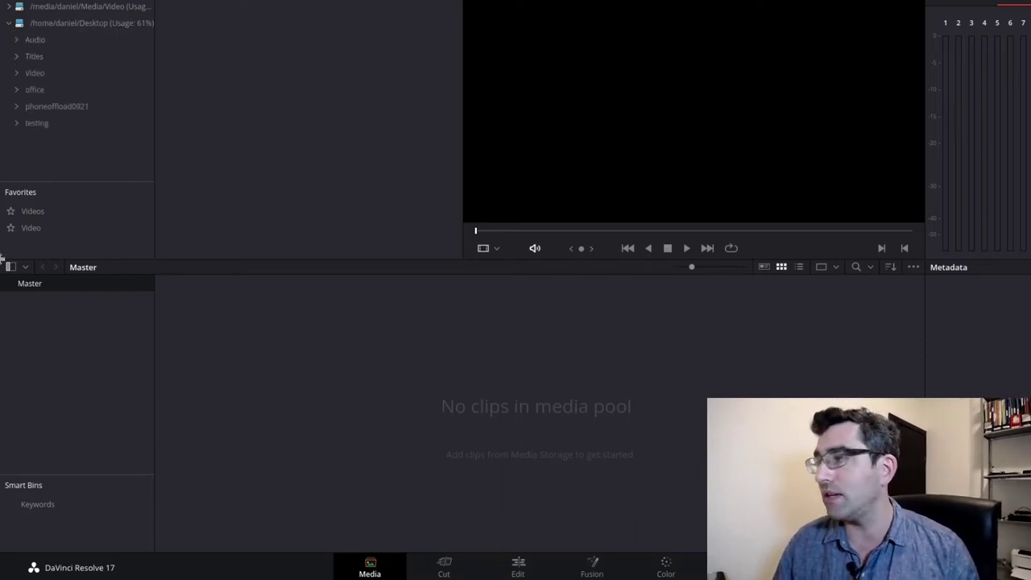
{"action": "left_click", "coordinate": [19, 123]}
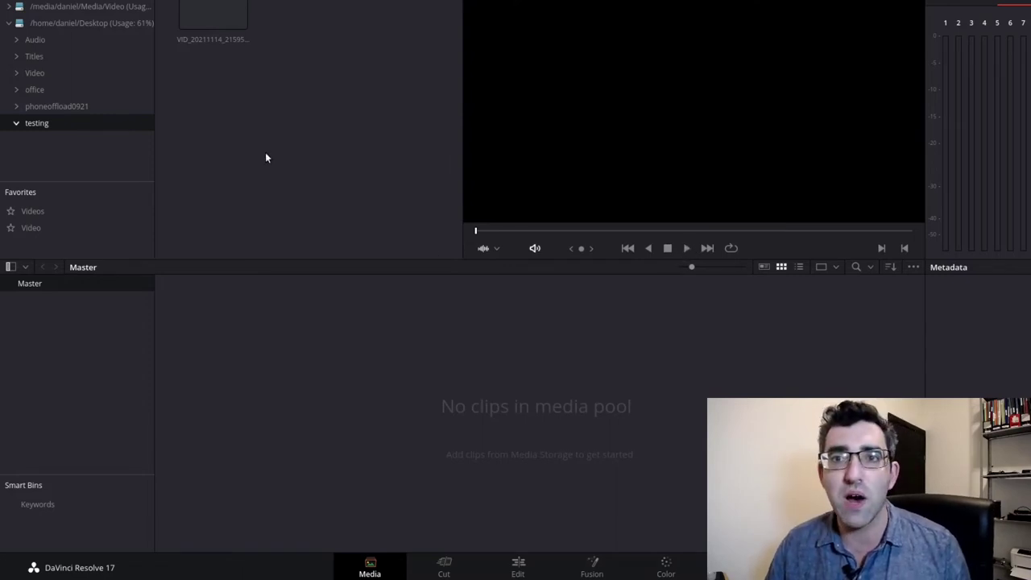
{"action": "right_click", "coordinate": [214, 22]}
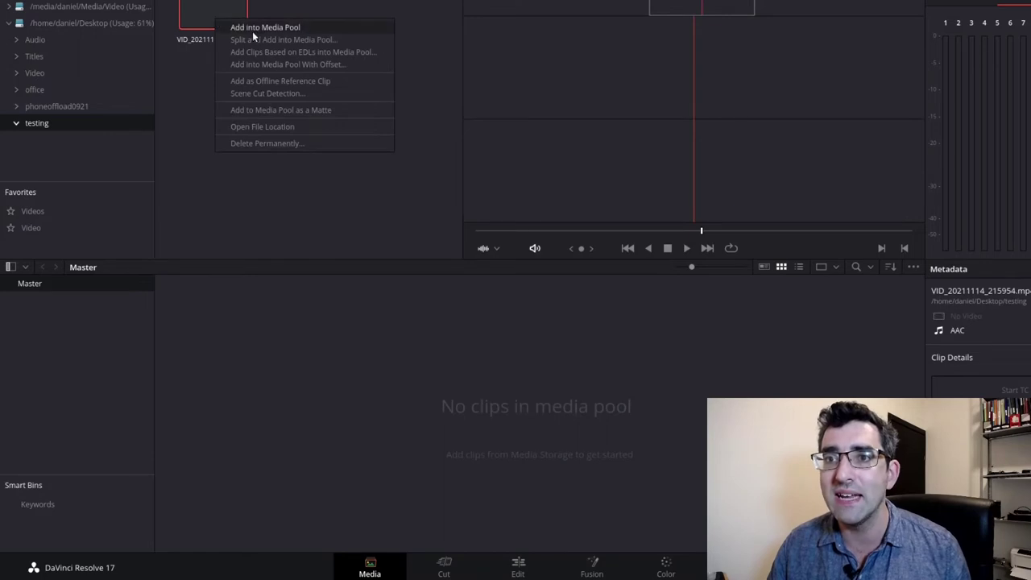
{"action": "left_click", "coordinate": [251, 29]}
On the Edit page, place the clip on a new timeline and play it back.
{"action": "left_click", "coordinate": [446, 574]}
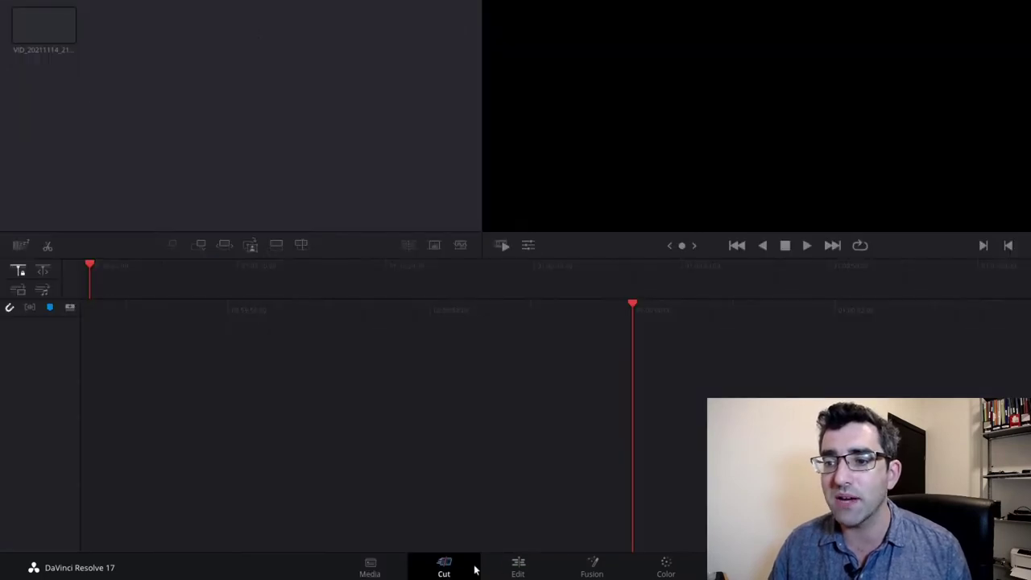
{"action": "left_click", "coordinate": [516, 566]}
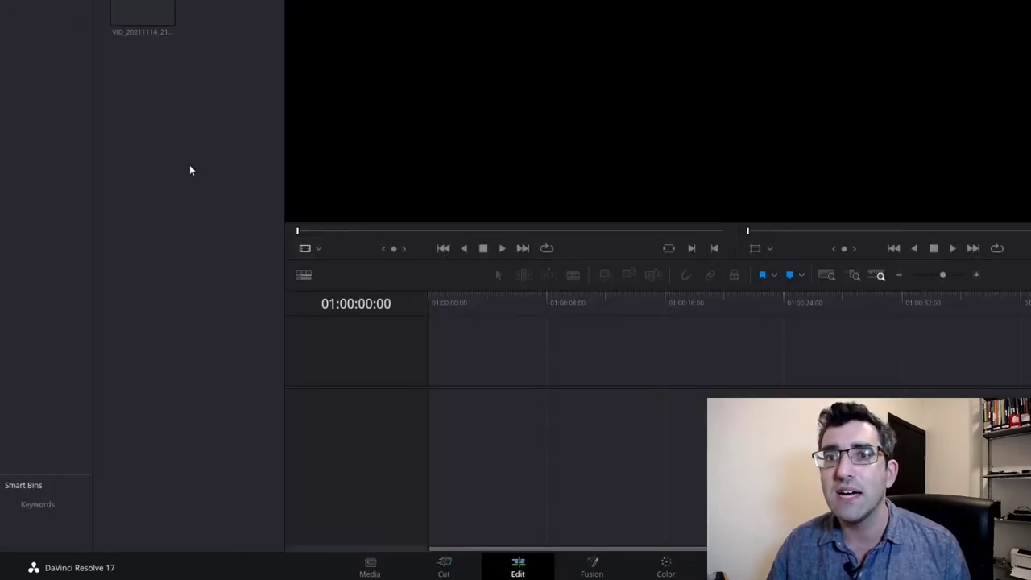
{"action": "left_click_drag", "start_coordinate": [137, 16], "coordinate": [451, 369]}
{"action": "left_click", "coordinate": [460, 303]}
{"action": "key", "text": "space"}
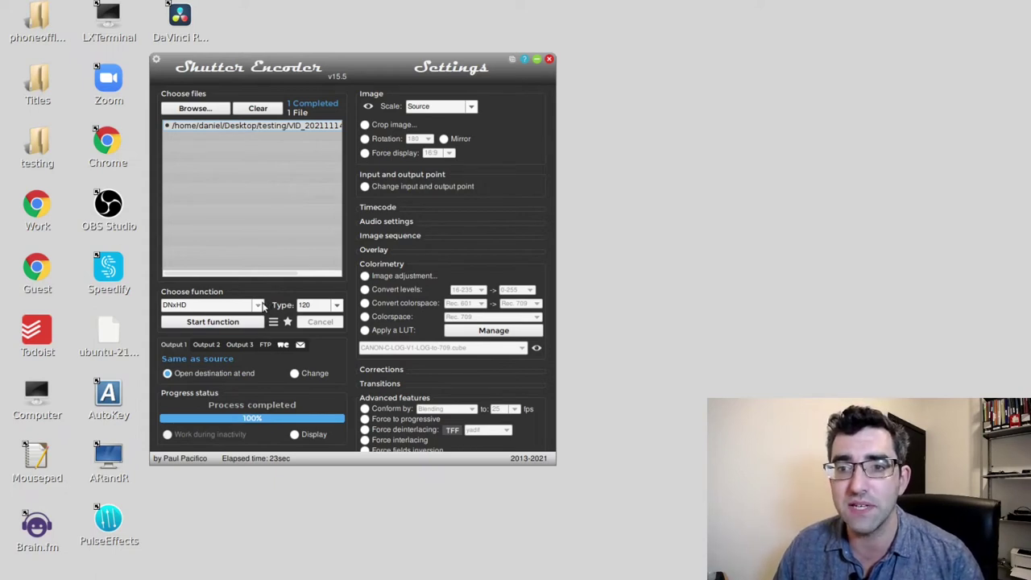
Choose DNxHD from the Editing codecs in the conversion function list.
{"action": "left_click", "coordinate": [263, 306]}
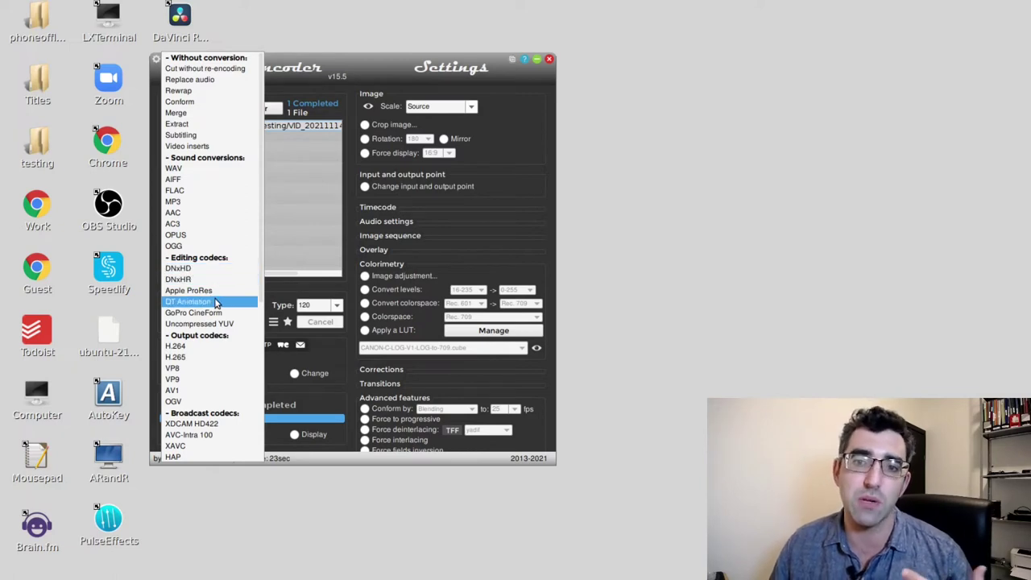
{"action": "scroll", "coordinate": [222, 280], "scroll_direction": "down", "scroll_amount": 2}
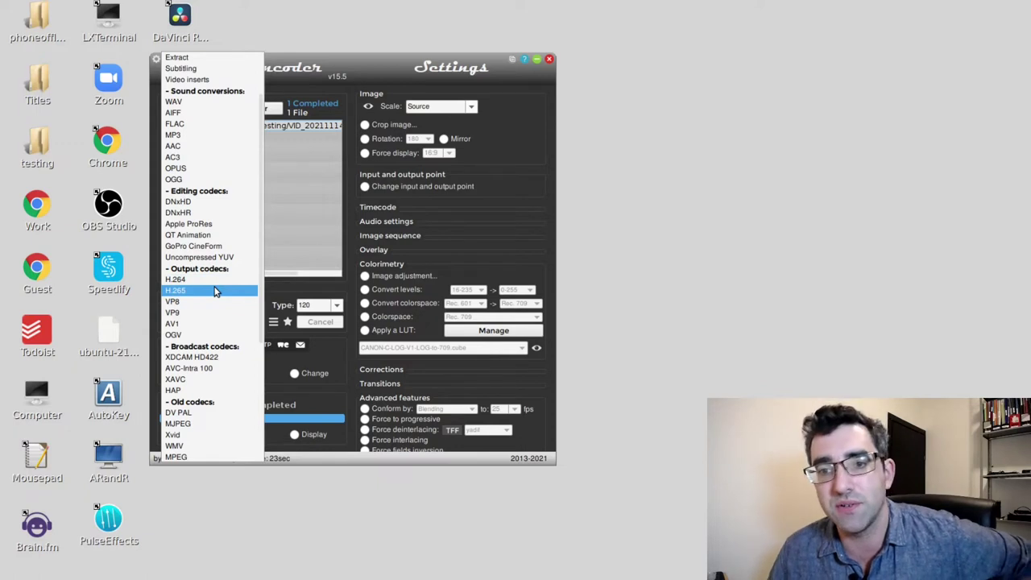
{"action": "scroll", "coordinate": [215, 290], "scroll_direction": "down", "scroll_amount": 1}
{"action": "scroll", "coordinate": [193, 306], "scroll_direction": "down", "scroll_amount": 1}
{"action": "scroll", "coordinate": [193, 306], "scroll_direction": "down", "scroll_amount": 2}
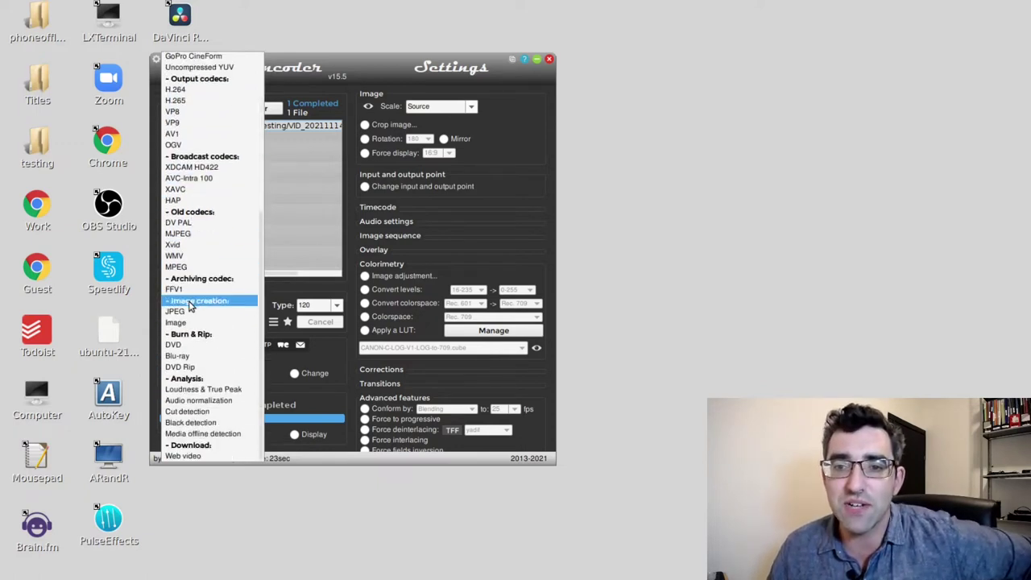
{"action": "scroll", "coordinate": [198, 305], "scroll_direction": "up", "scroll_amount": 6}
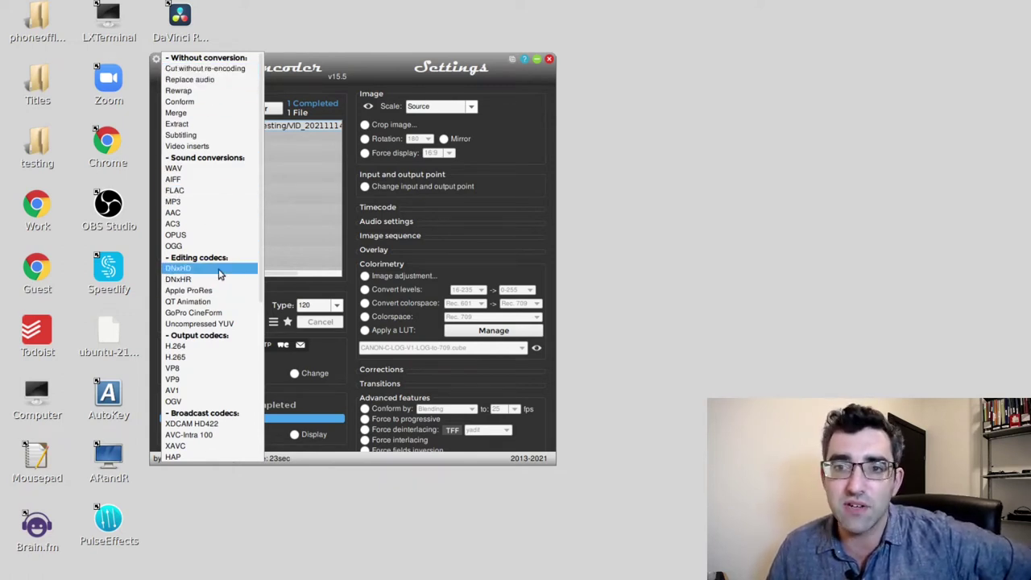
{"action": "left_click", "coordinate": [219, 274]}
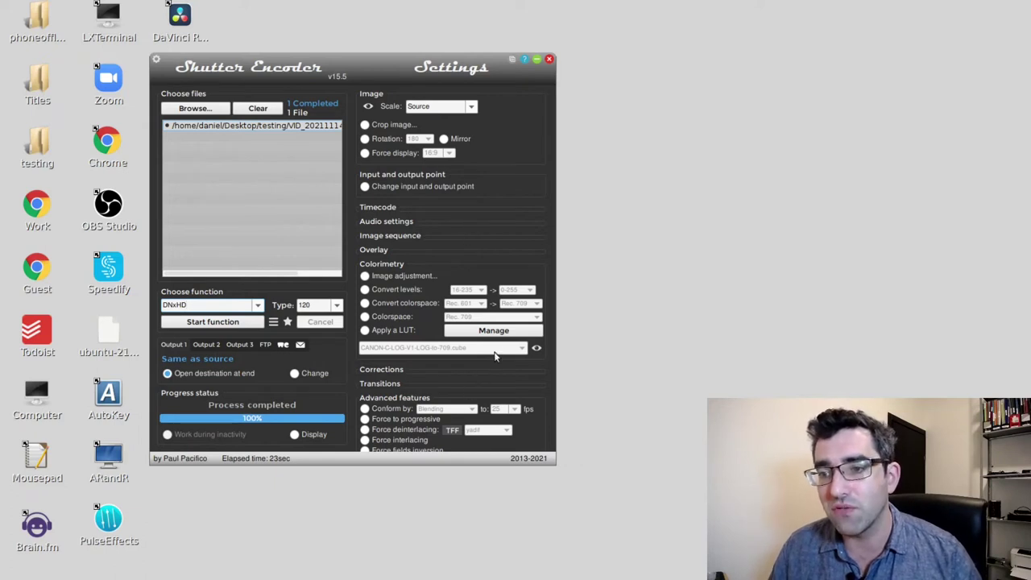
Review the Timecode, Audio, Overlay and Image sequence settings, then start the DNxHD transcode.
{"action": "left_click", "coordinate": [377, 209]}
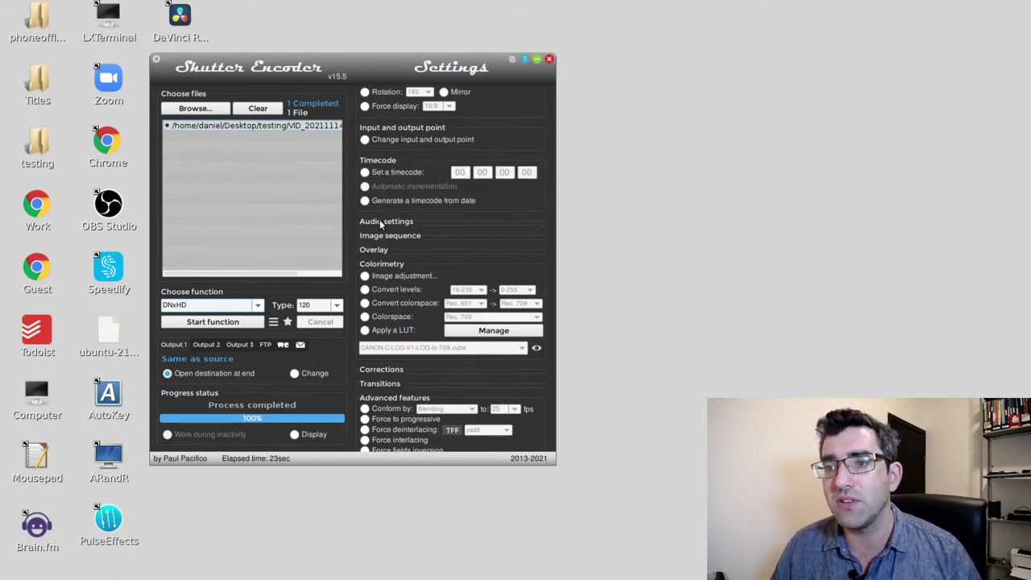
{"action": "left_click", "coordinate": [381, 222]}
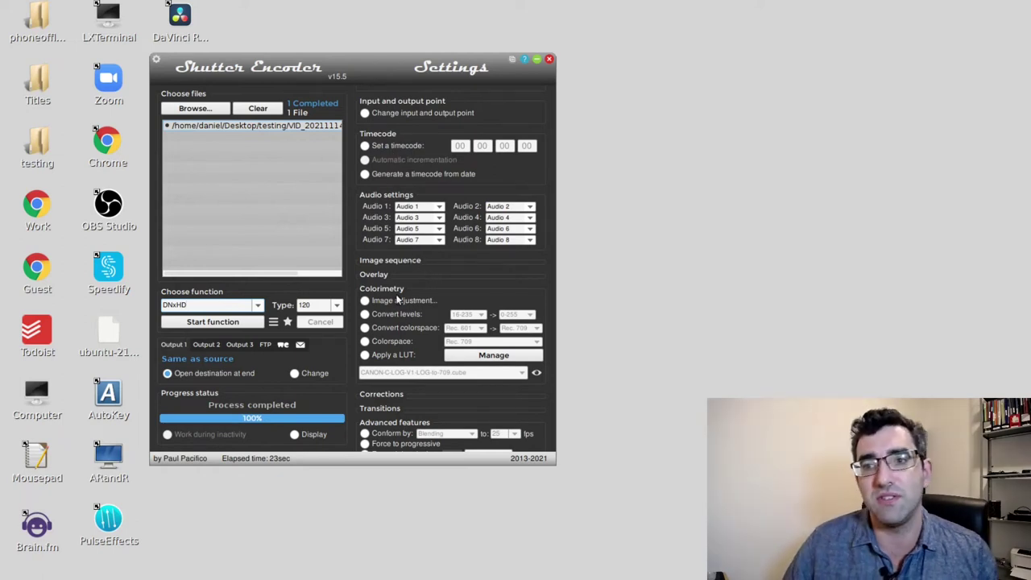
{"action": "left_click", "coordinate": [373, 275]}
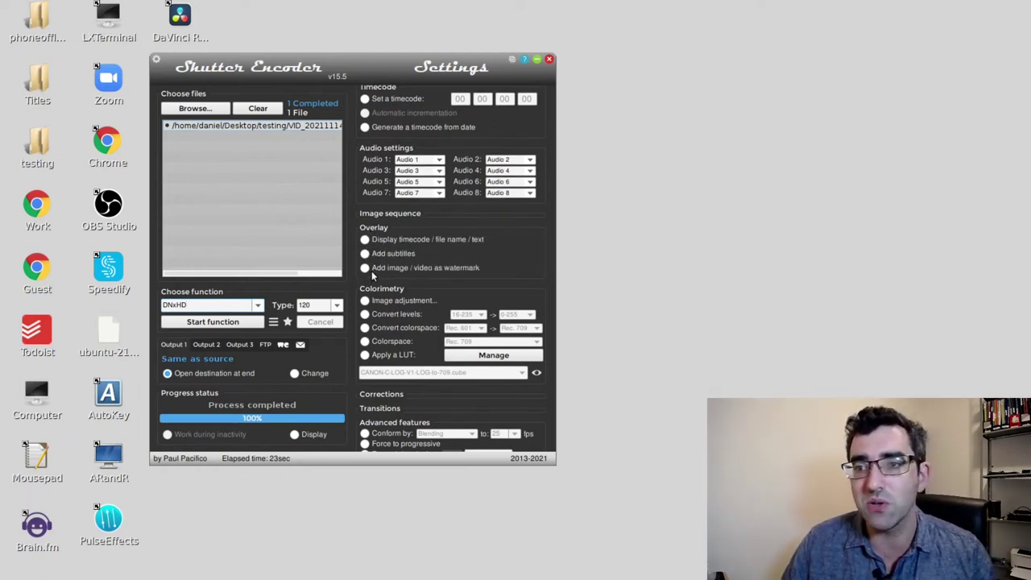
{"action": "left_click", "coordinate": [385, 213]}
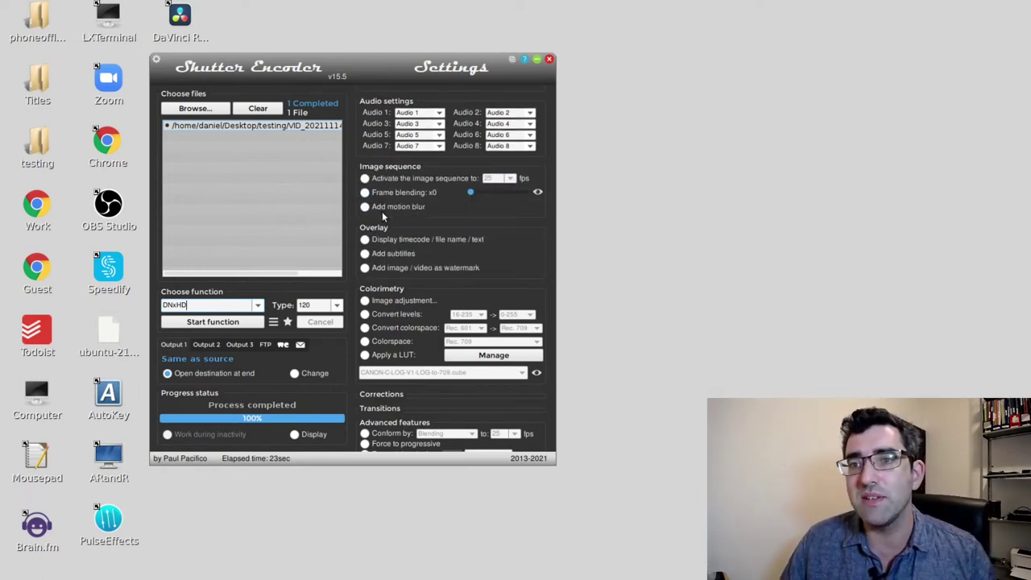
{"action": "left_click", "coordinate": [214, 323]}
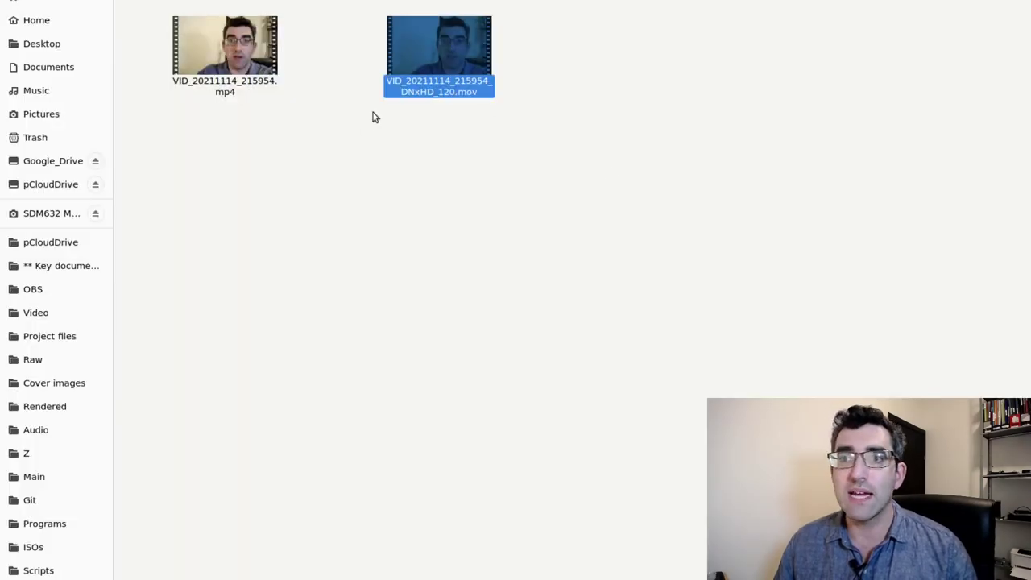
Compare the Properties of the 630.4 MB DNxHD .mov and the 86.4 MB original mp4.
{"action": "right_click", "coordinate": [419, 90]}
{"action": "left_click", "coordinate": [478, 319]}
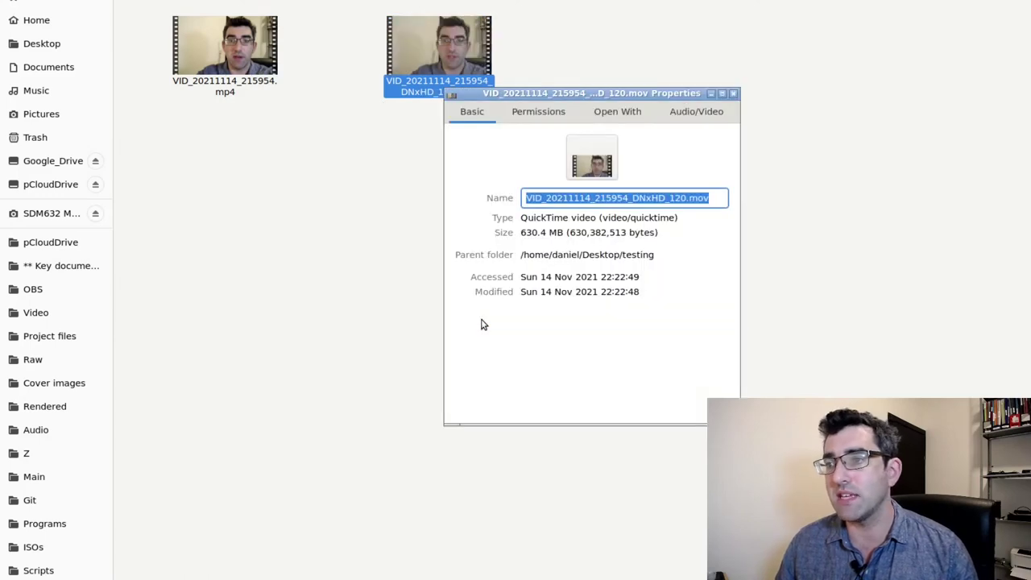
{"action": "left_click", "coordinate": [734, 94]}
{"action": "right_click", "coordinate": [193, 62]}
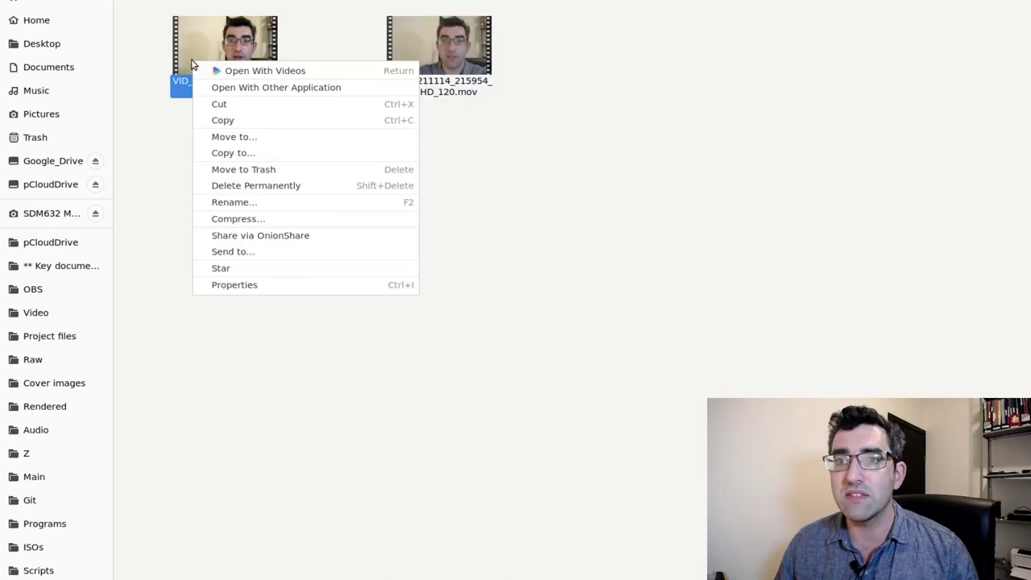
{"action": "left_click", "coordinate": [283, 284]}
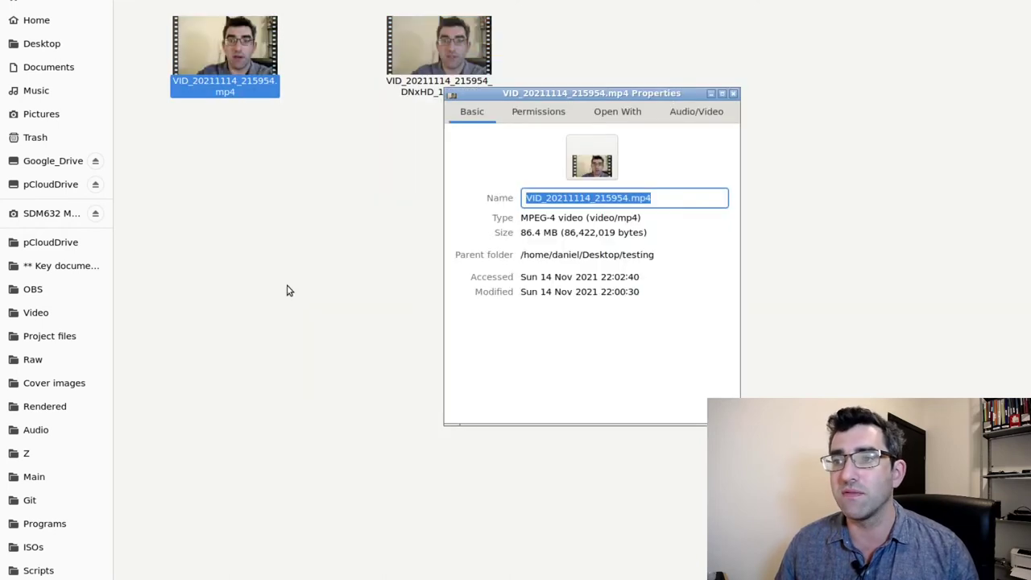
{"action": "left_click", "coordinate": [734, 97]}
{"action": "left_click", "coordinate": [395, 190]}
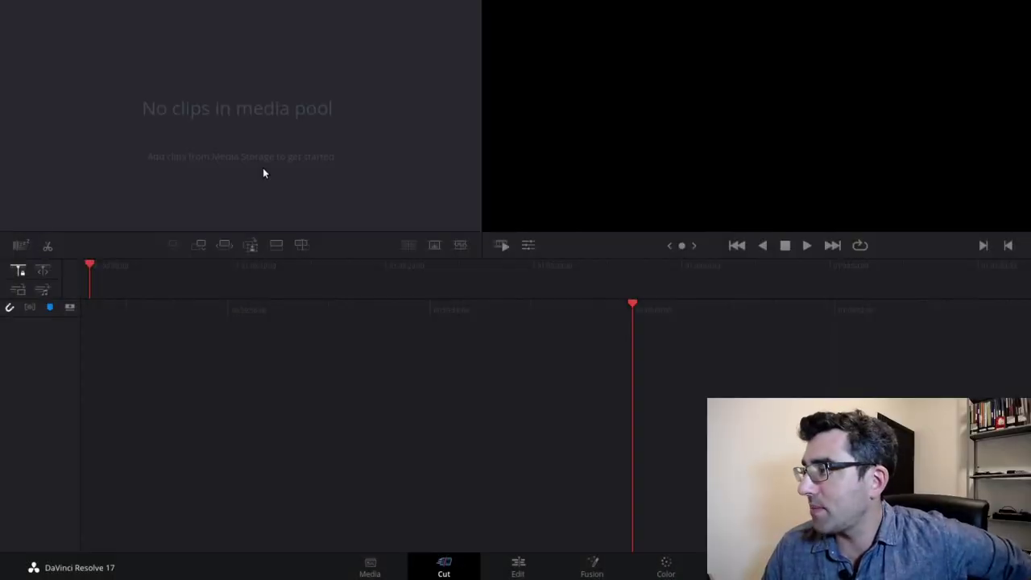
On the Media page, browse Desktop > testing and preview the DNxHD clip.
{"action": "left_click", "coordinate": [371, 566]}
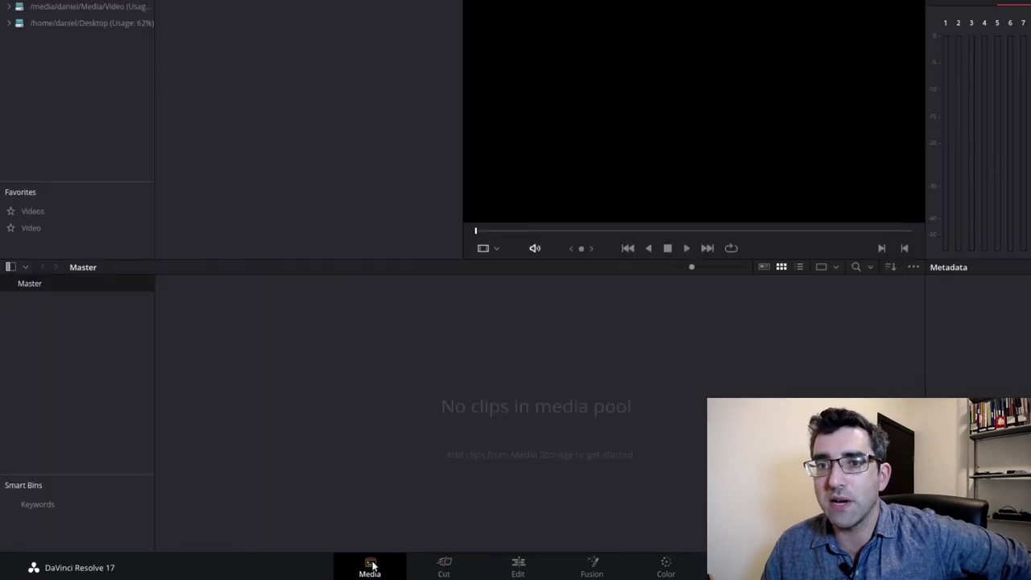
{"action": "left_click", "coordinate": [9, 23]}
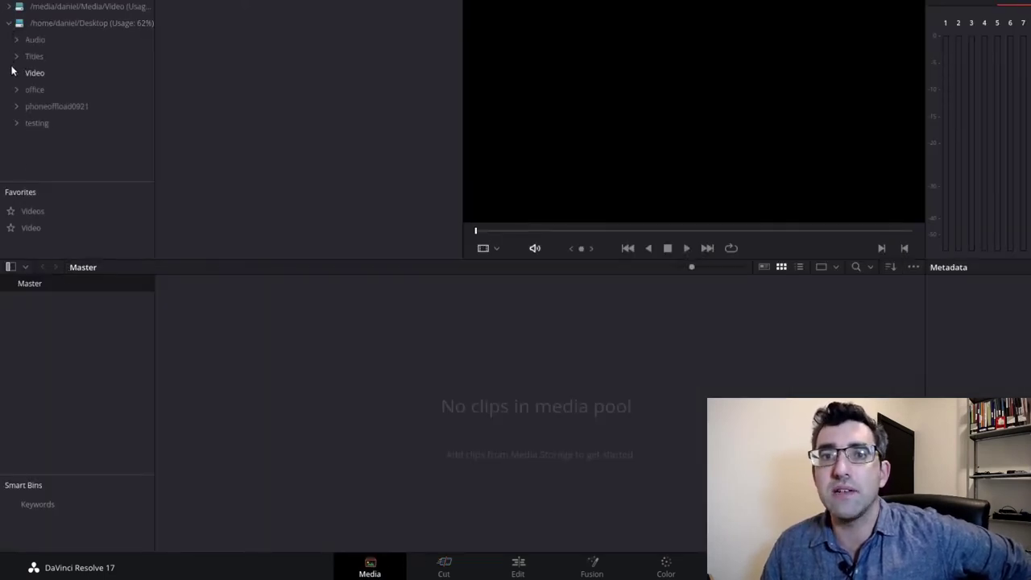
{"action": "left_click", "coordinate": [32, 123]}
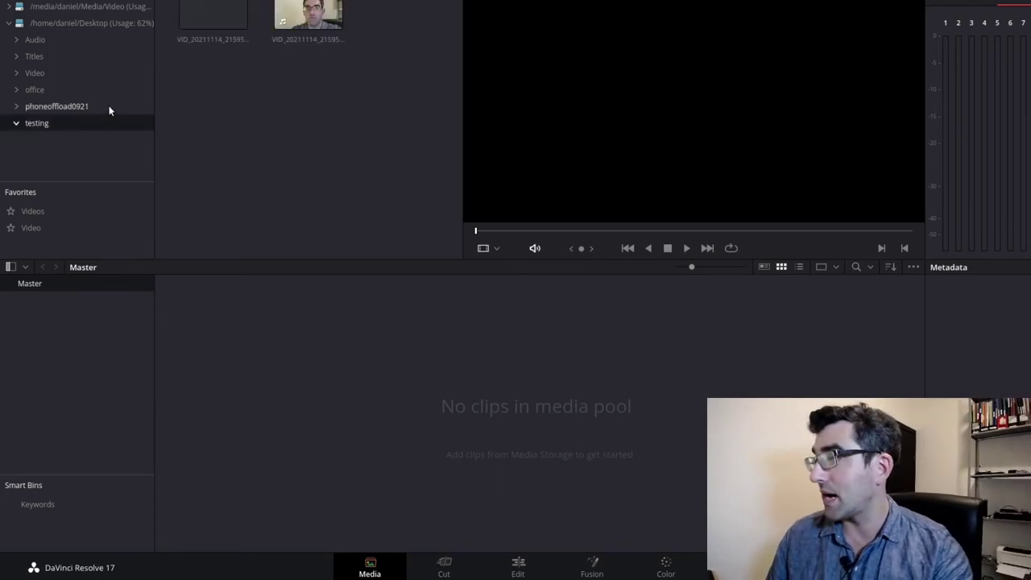
{"action": "right_click", "coordinate": [314, 14]}
{"action": "left_click", "coordinate": [210, 140]}
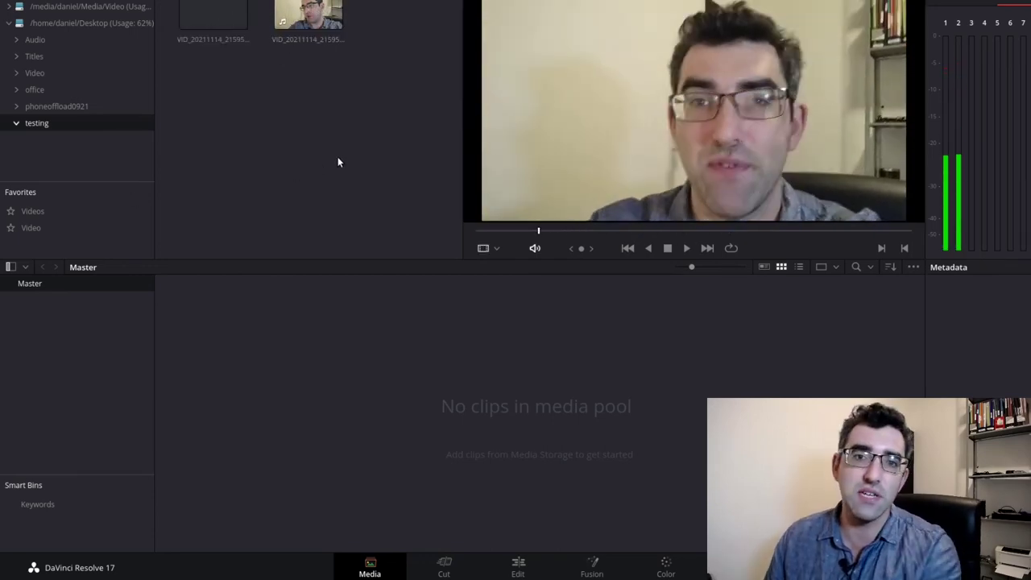
Add the DNxHD clip to the Media Pool and change the project frame rate to match.
{"action": "right_click", "coordinate": [313, 16]}
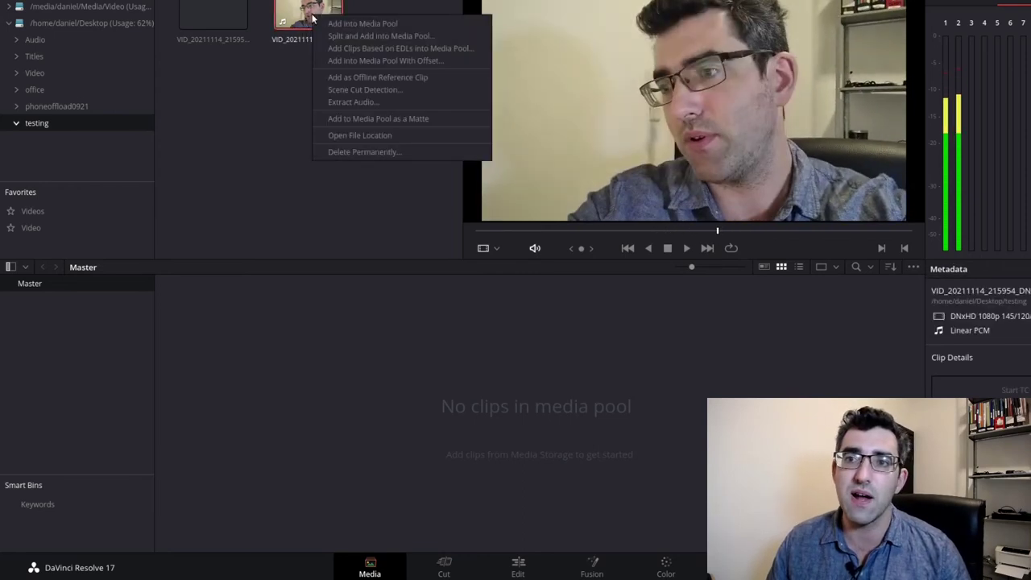
{"action": "left_click", "coordinate": [371, 23]}
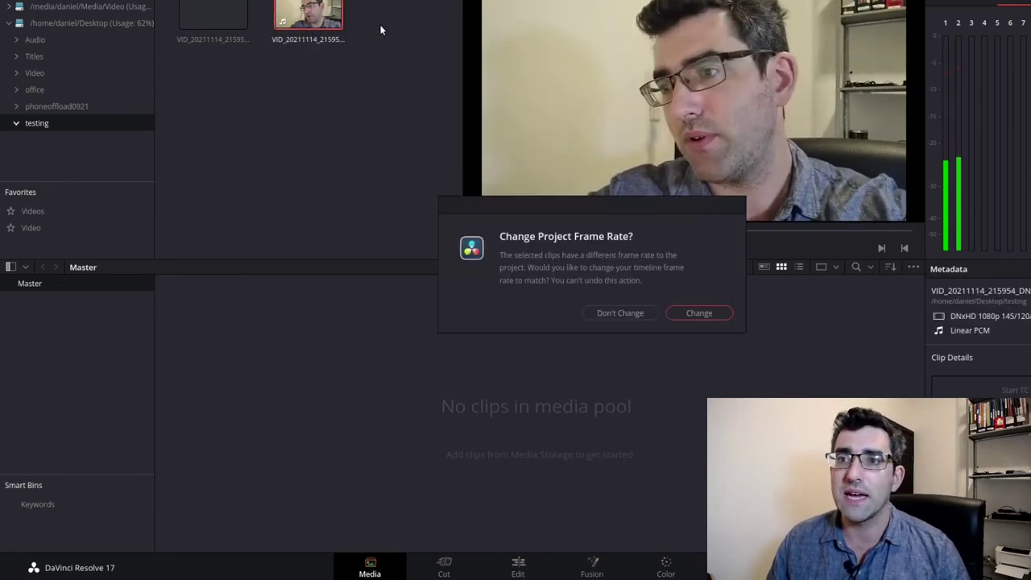
{"action": "left_click", "coordinate": [684, 313]}
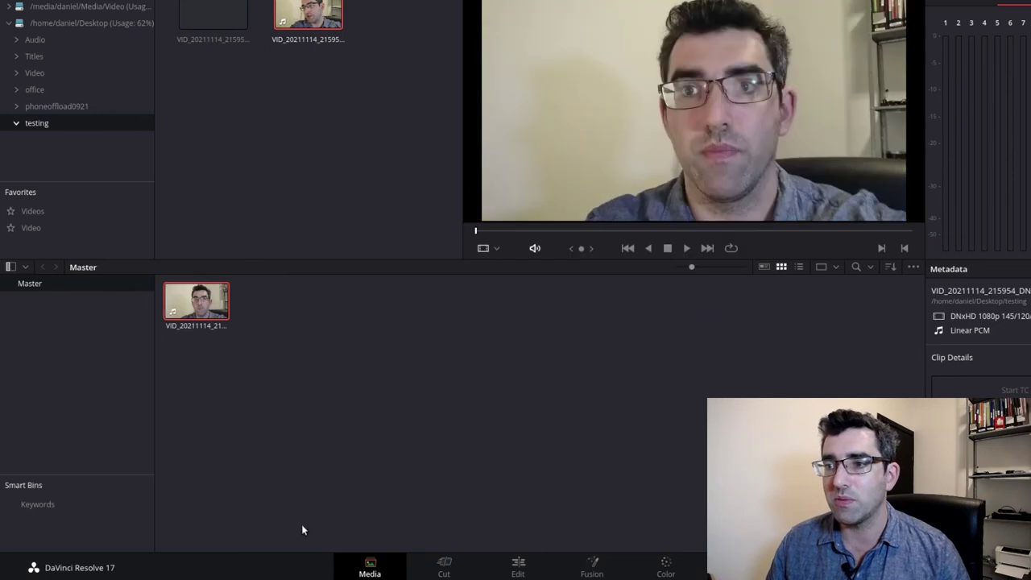
On the Edit page, place the DNxHD clip on a new timeline and start playback.
{"action": "left_click", "coordinate": [530, 565]}
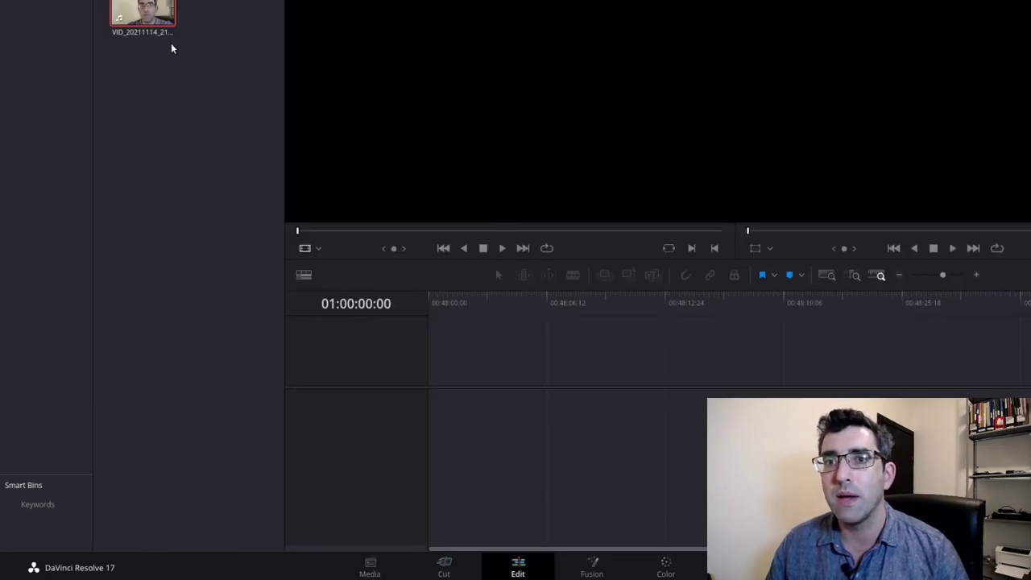
{"action": "left_click_drag", "start_coordinate": [153, 17], "coordinate": [494, 373]}
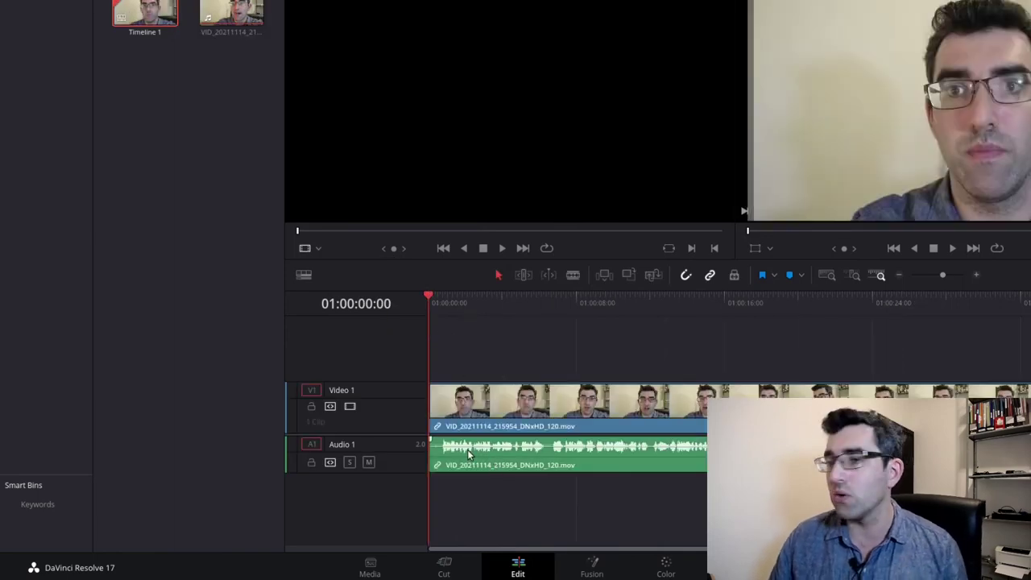
{"action": "left_click", "coordinate": [475, 305]}
{"action": "key", "text": "space"}
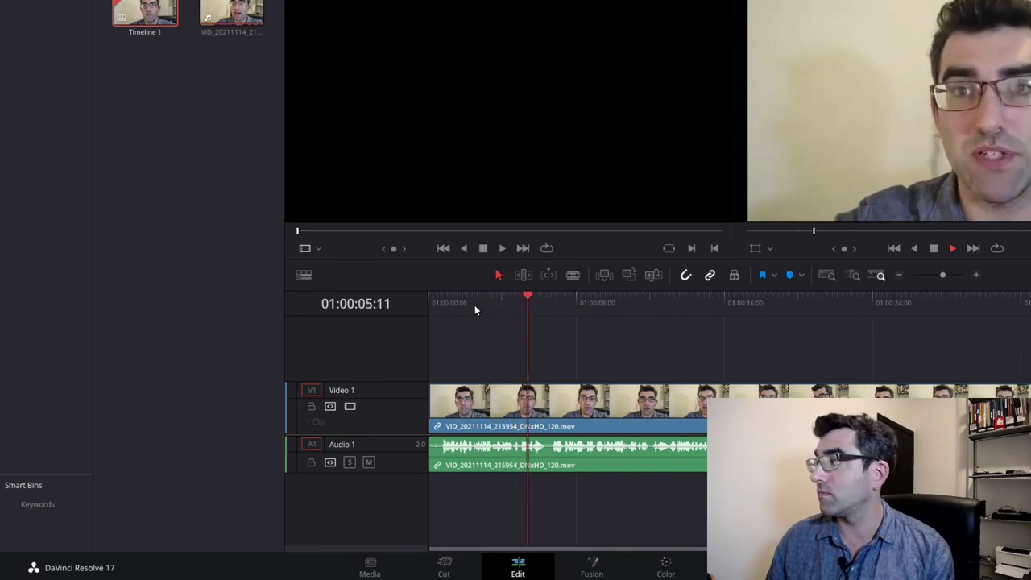
Stop playback at 01:00:06:23, then resume from about 01:00:10:27.
{"action": "key", "text": "space"}
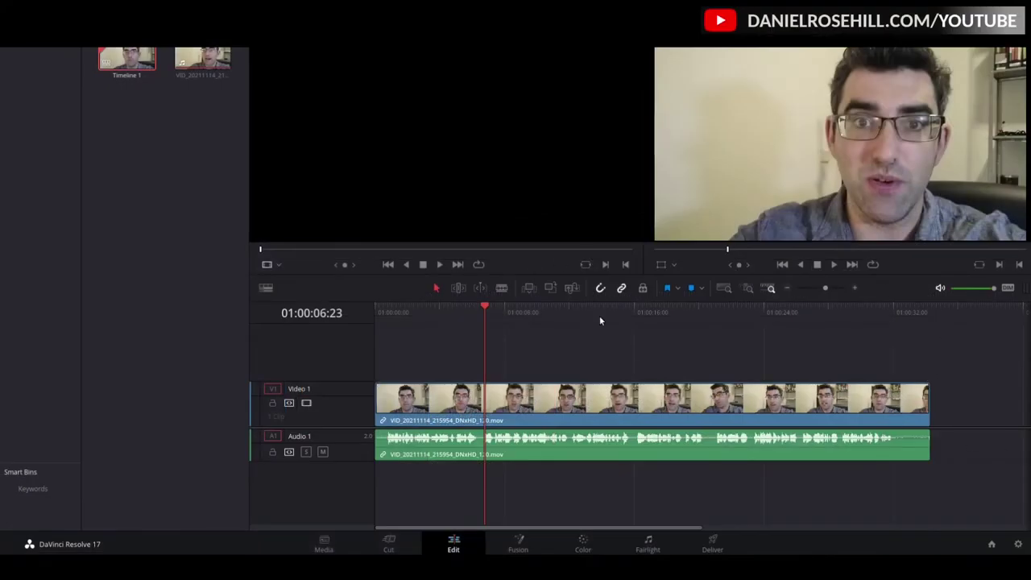
{"action": "left_click", "coordinate": [550, 312]}
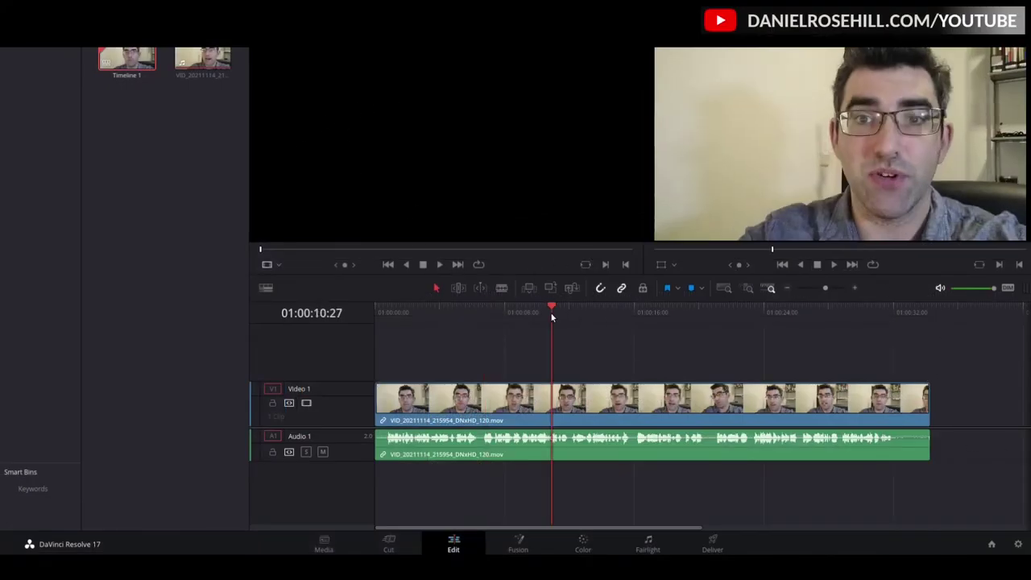
{"action": "key", "text": "space"}
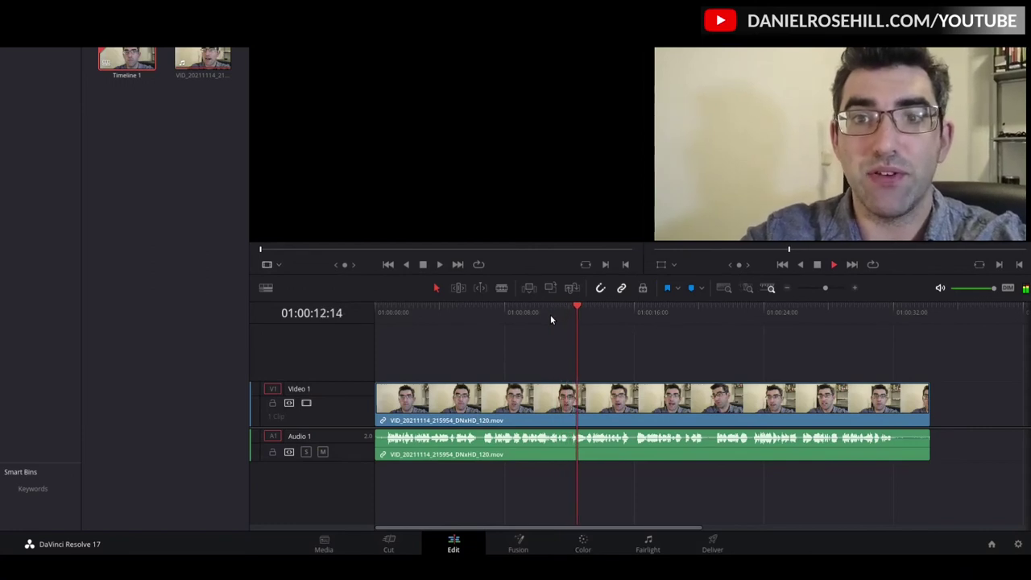